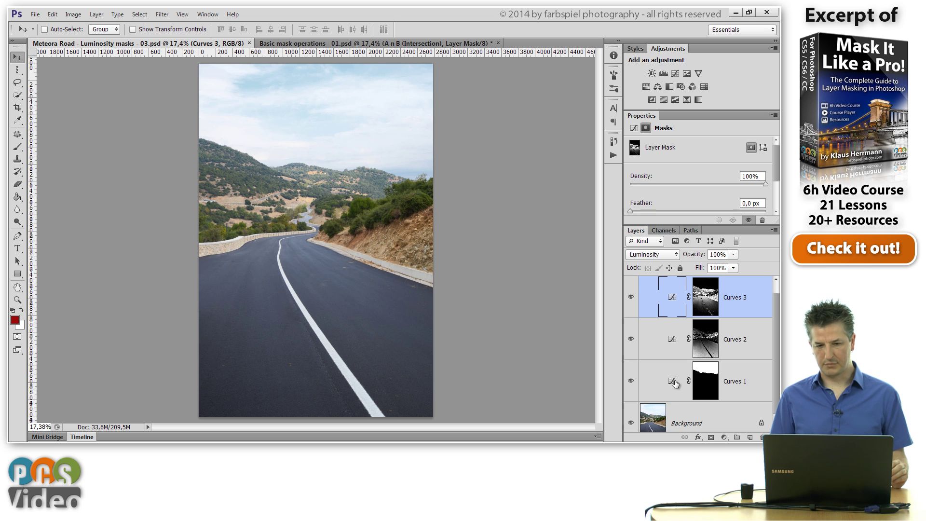
# Step: Select Curves 1, enlarge the Properties panel, and frame more sky in view
pyautogui.click(674, 384)
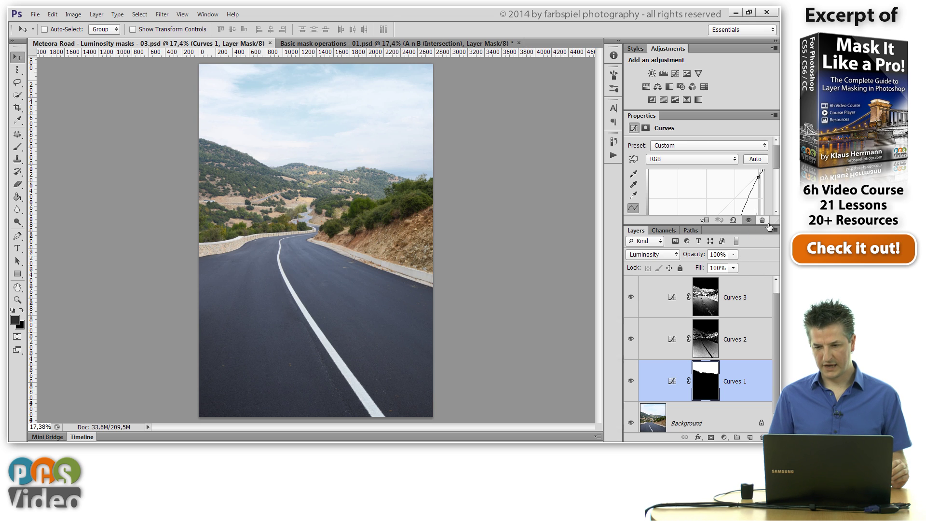
pyautogui.moveTo(762, 226); pyautogui.dragTo(766, 320)
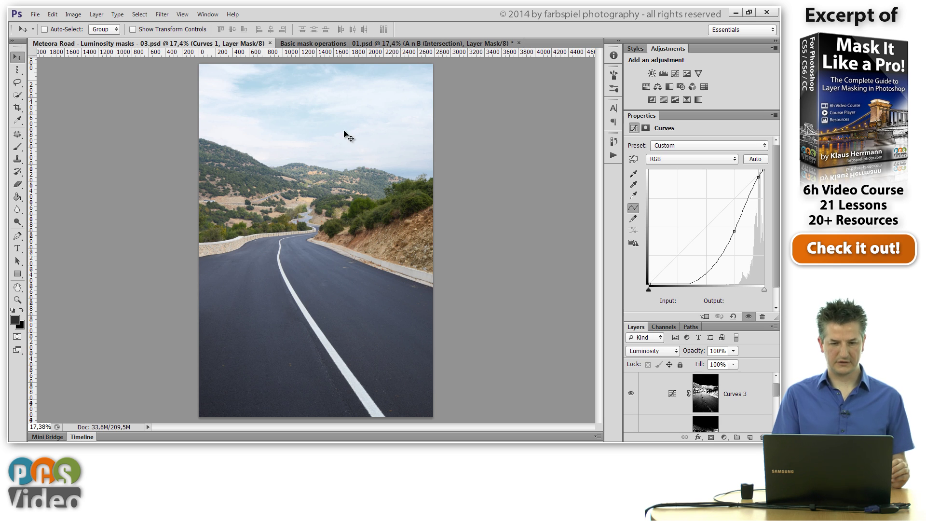
pyautogui.scroll(5, 350, 193)
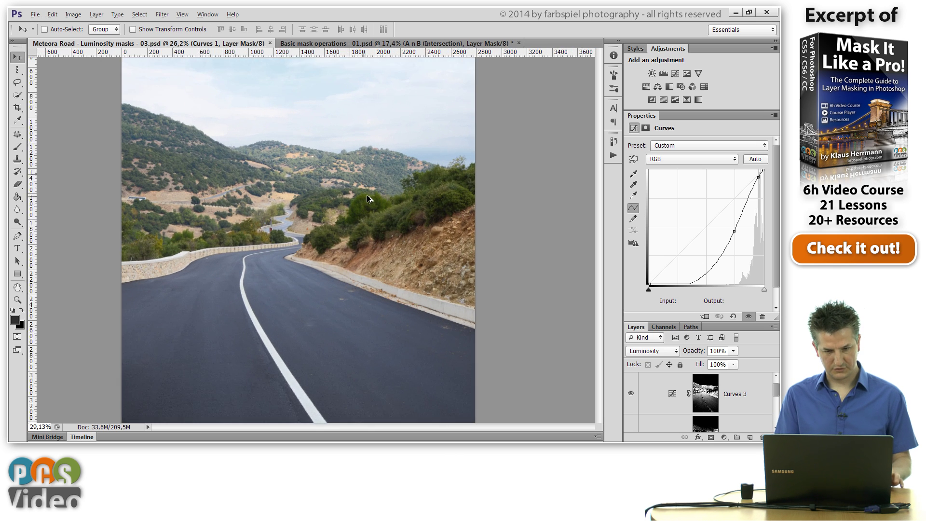
pyautogui.scroll(-1, 354, 196)
pyautogui.moveTo(353, 195); pyautogui.dragTo(372, 288)
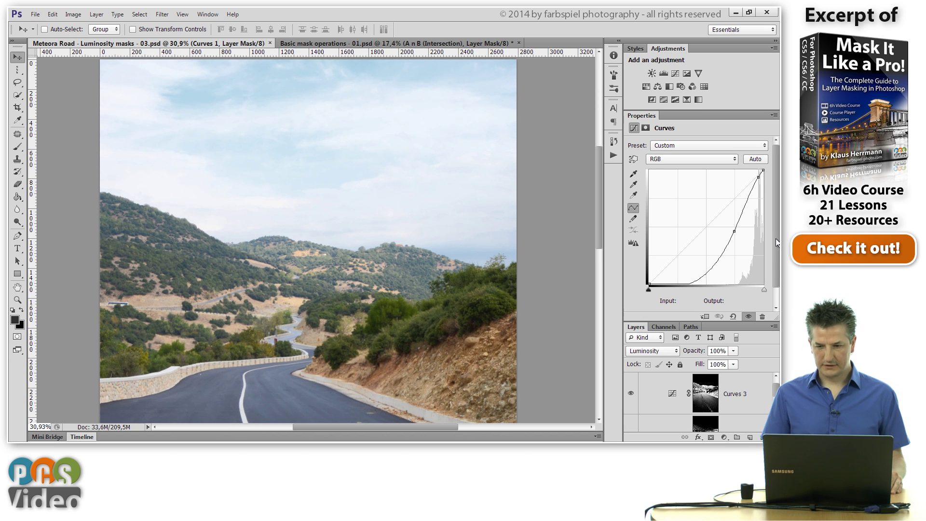
pyautogui.scroll(-1, 776, 238)
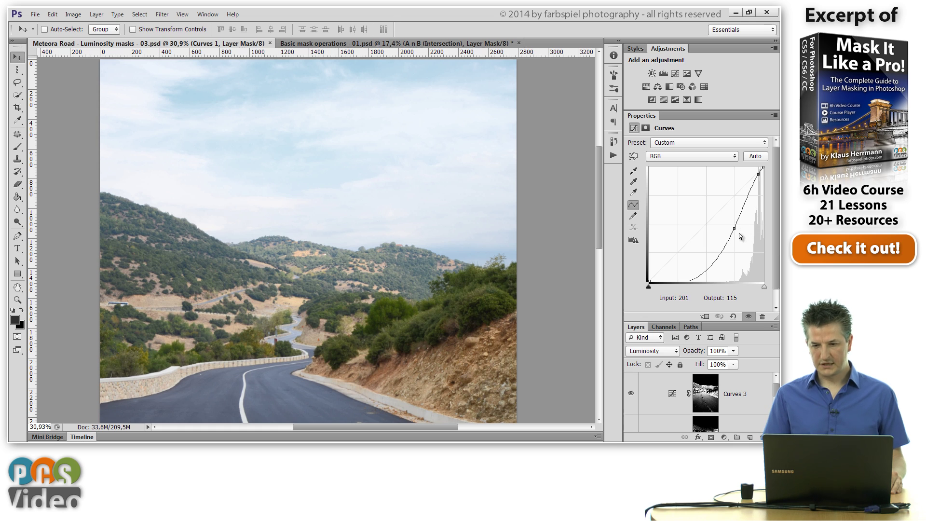
# Step: Steepen the curve with an upper and a low point to darken the sky
pyautogui.moveTo(734, 228); pyautogui.dragTo(742, 234)
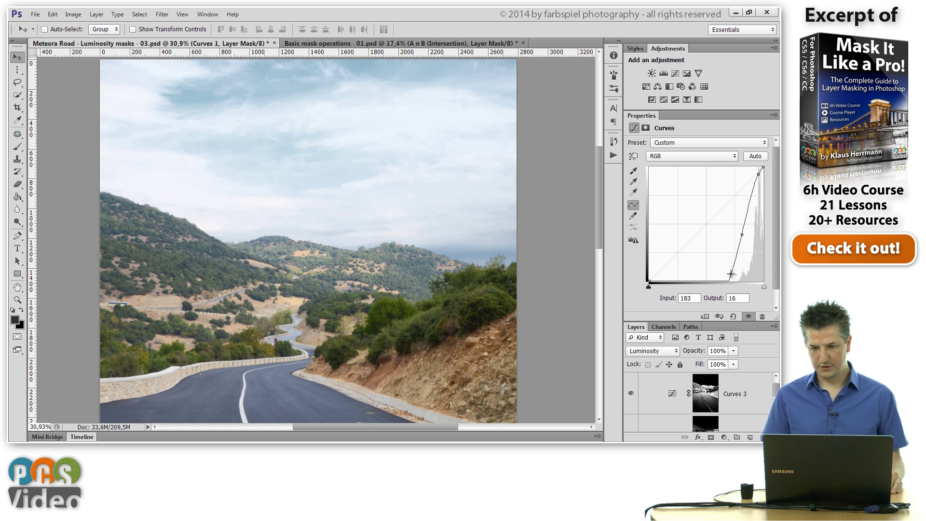
pyautogui.moveTo(727, 280); pyautogui.dragTo(726, 277)
pyautogui.moveTo(742, 235); pyautogui.dragTo(746, 239)
pyautogui.moveTo(727, 276); pyautogui.dragTo(728, 278)
pyautogui.moveTo(747, 239); pyautogui.dragTo(748, 239)
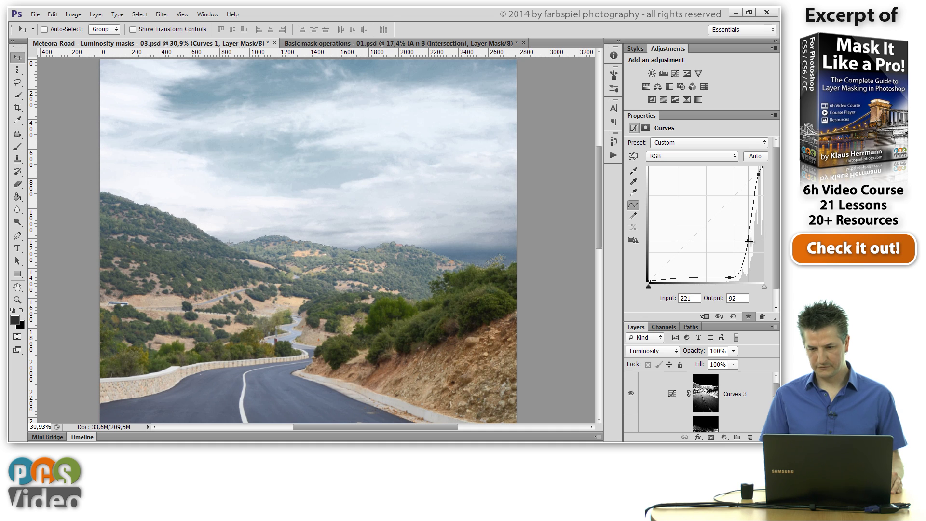
pyautogui.moveTo(731, 278); pyautogui.dragTo(732, 278)
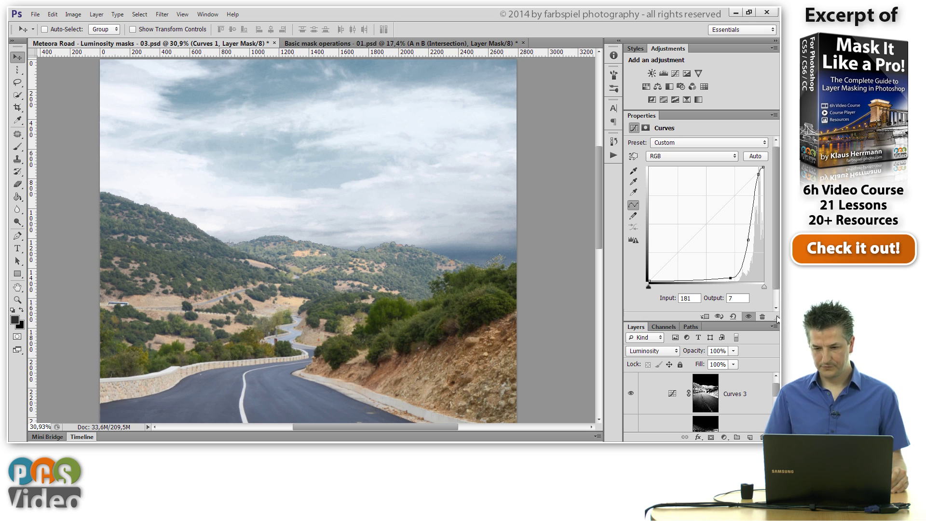
# Step: Show the Curves 1 mask in black and white and set a size-202 soft brush
pyautogui.scroll(-5, 777, 390)
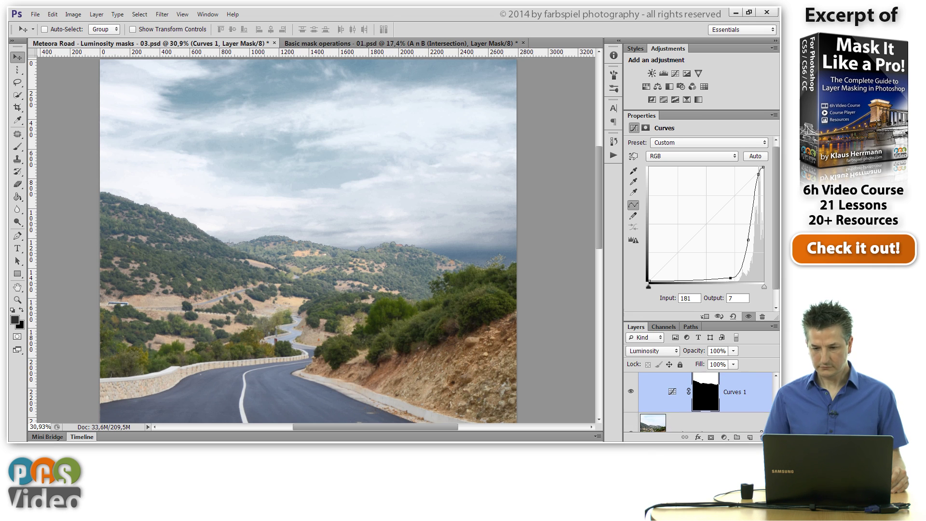
pyautogui.click(714, 407)
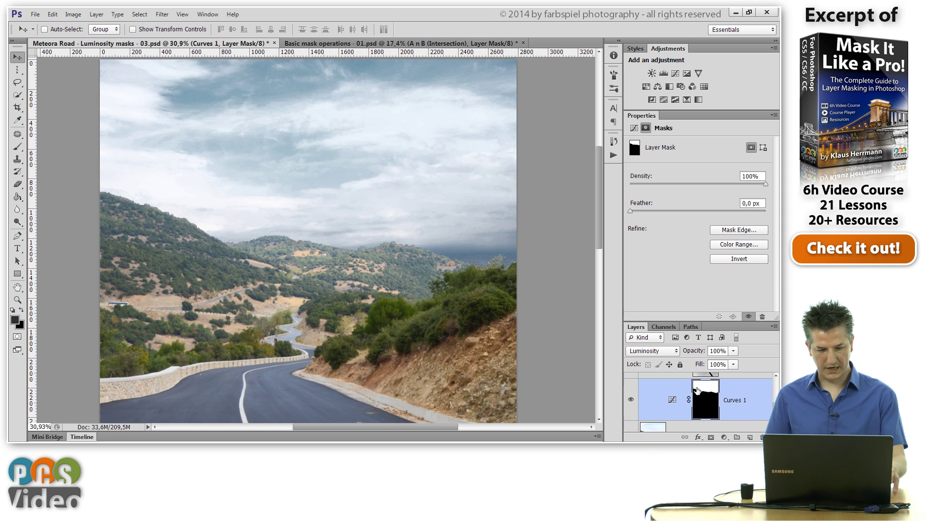
pyautogui.keyDown('alt'); pyautogui.click(706, 405); pyautogui.keyUp('alt')
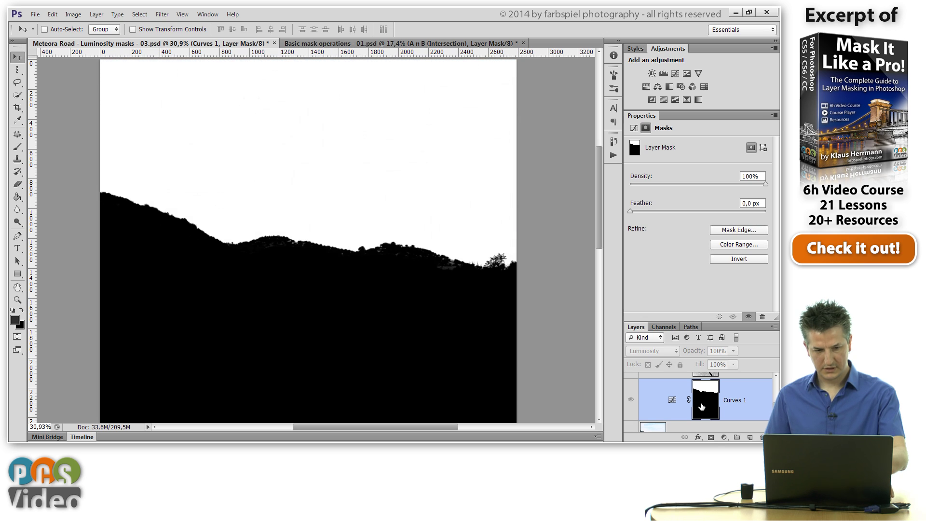
pyautogui.click(18, 146)
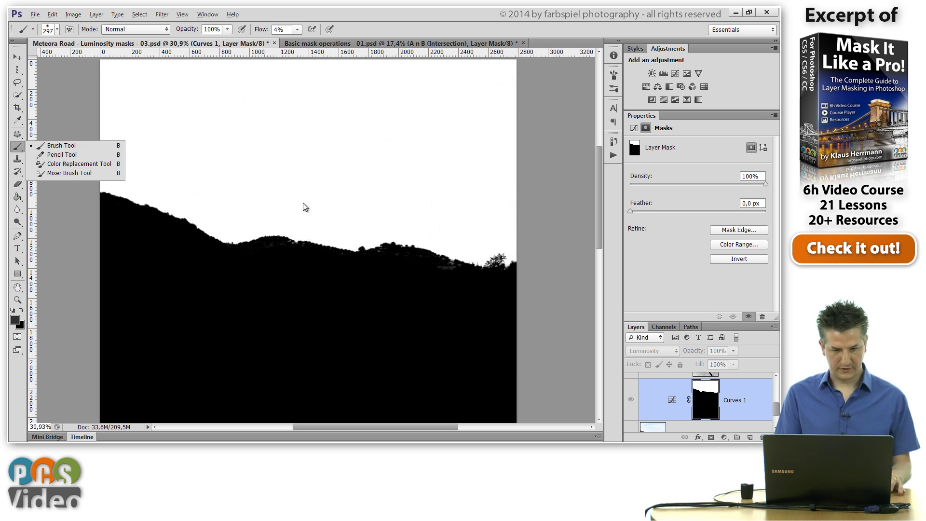
pyautogui.moveTo(304, 207); pyautogui.dragTo(298, 202)
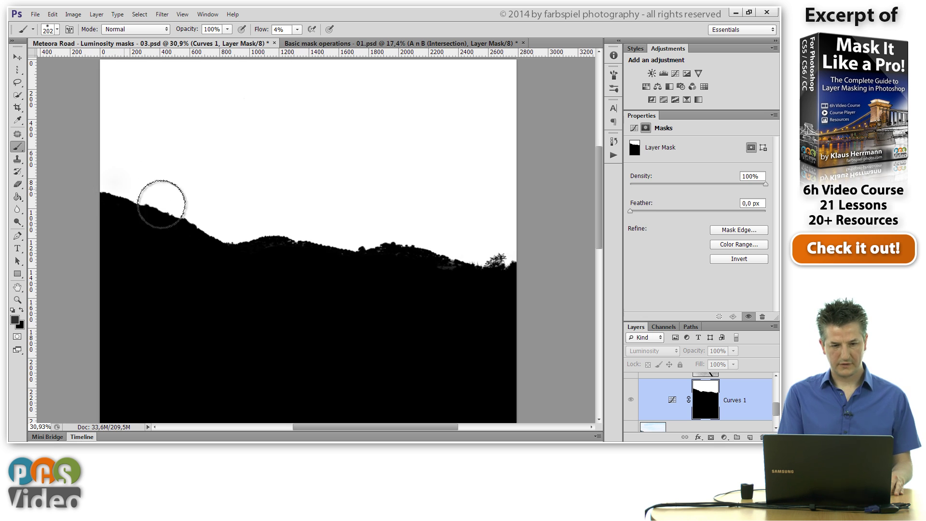
# Step: Paint soft strokes on the mask along the ridge and the sky-and-trees edge
pyautogui.moveTo(172, 207)
pyautogui.mouseDown()
pyautogui.moveTo(132, 199)
pyautogui.moveTo(176, 220)
pyautogui.moveTo(163, 217)
pyautogui.moveTo(136, 198)
pyautogui.moveTo(263, 239)
pyautogui.moveTo(222, 245)
pyautogui.moveTo(248, 244)
pyautogui.mouseUp()
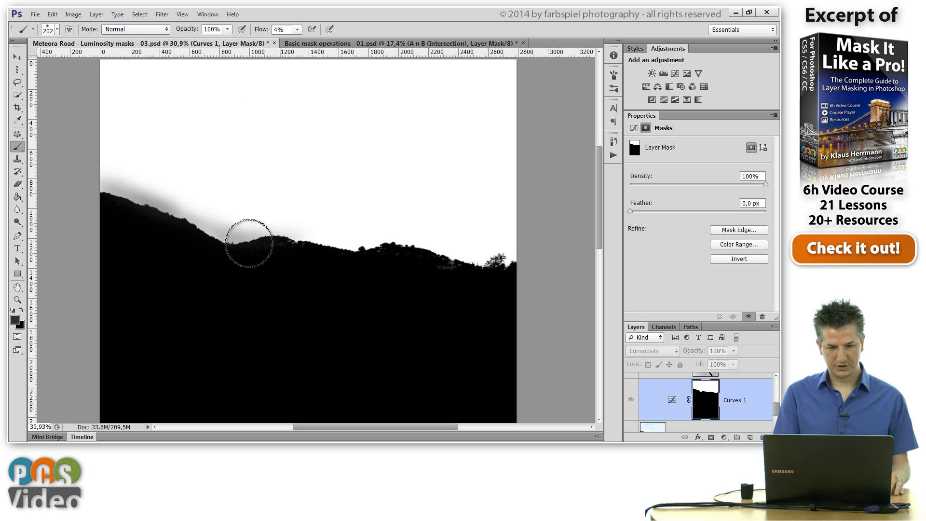
pyautogui.keyDown('alt'); pyautogui.click(705, 407); pyautogui.keyUp('alt')
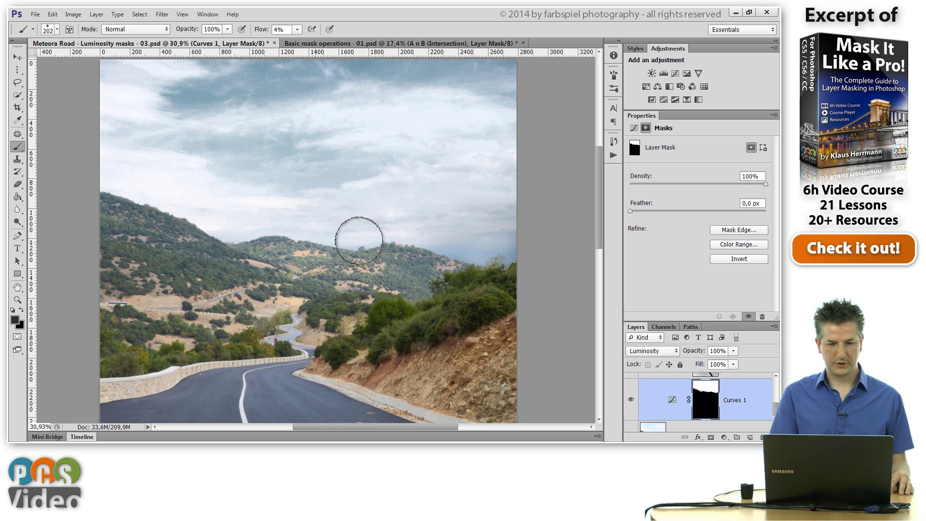
pyautogui.moveTo(505, 248)
pyautogui.mouseDown()
pyautogui.moveTo(477, 250)
pyautogui.moveTo(488, 259)
pyautogui.mouseUp()
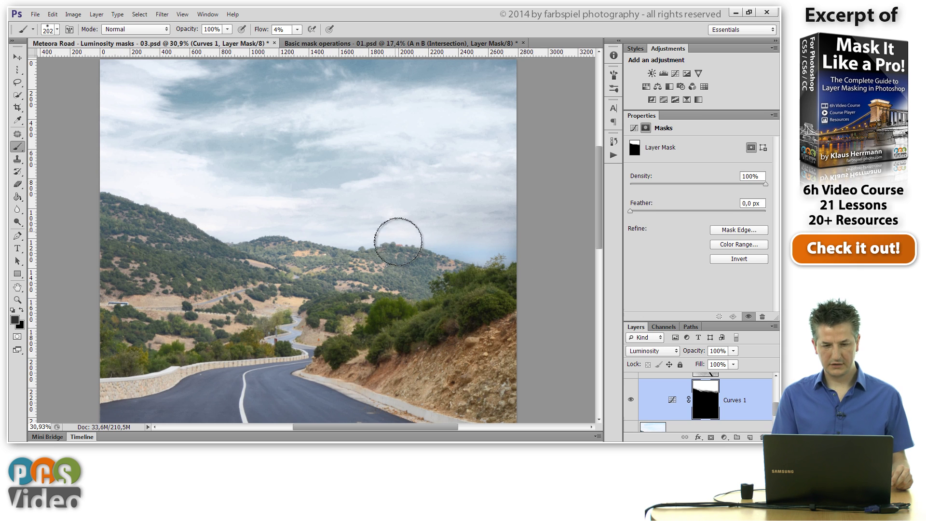
pyautogui.moveTo(258, 239)
pyautogui.mouseDown()
pyautogui.moveTo(428, 239)
pyautogui.moveTo(506, 253)
pyautogui.mouseUp()
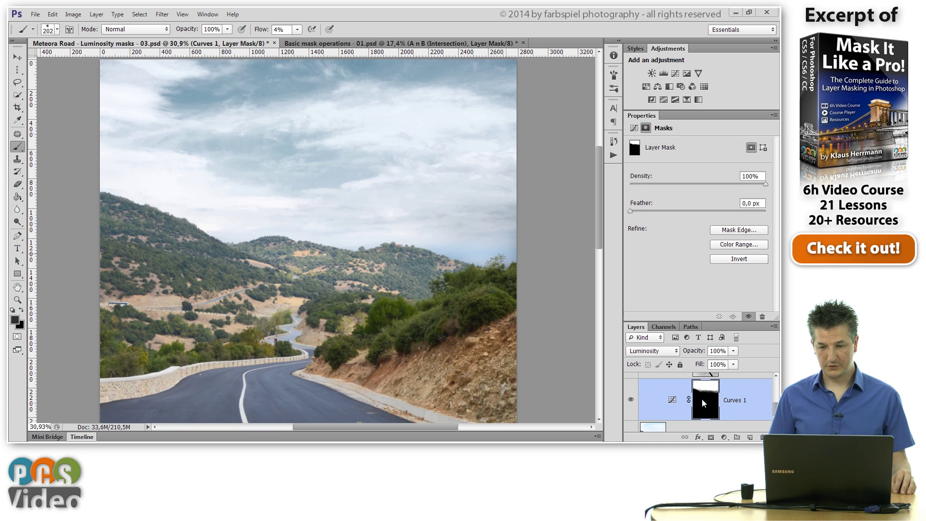
# Step: Inspect the Curves 1 mask in black and white, then return to the colour photo
pyautogui.keyDown('alt'); pyautogui.click(702, 408); pyautogui.keyUp('alt')
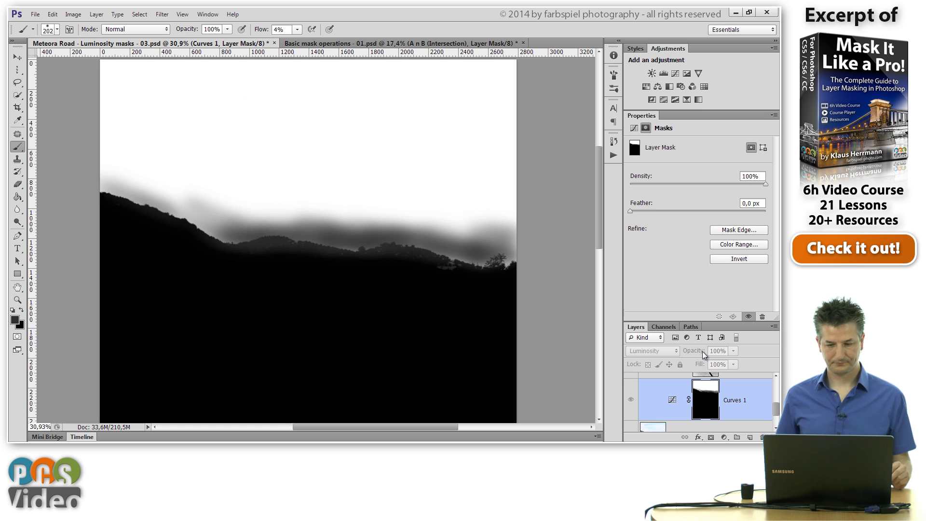
pyautogui.click(710, 381)
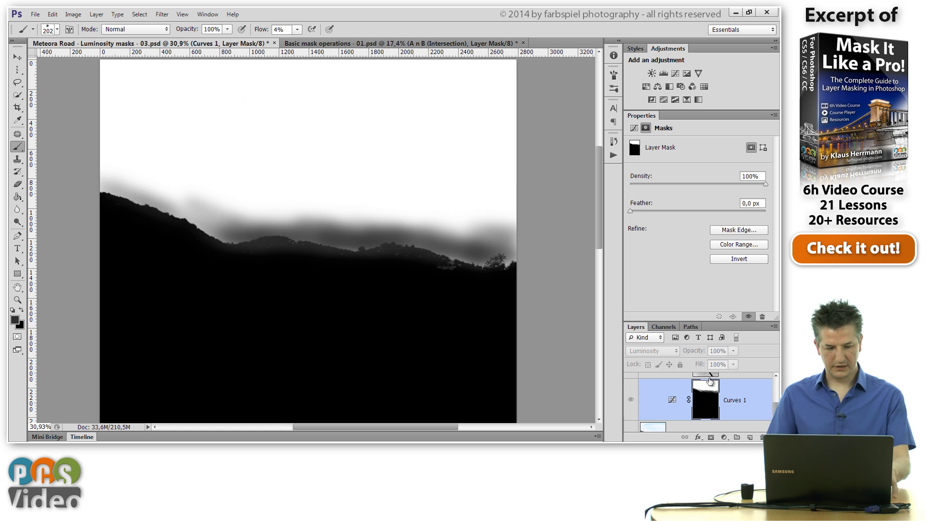
pyautogui.keyDown('alt'); pyautogui.click(705, 406); pyautogui.keyUp('alt')
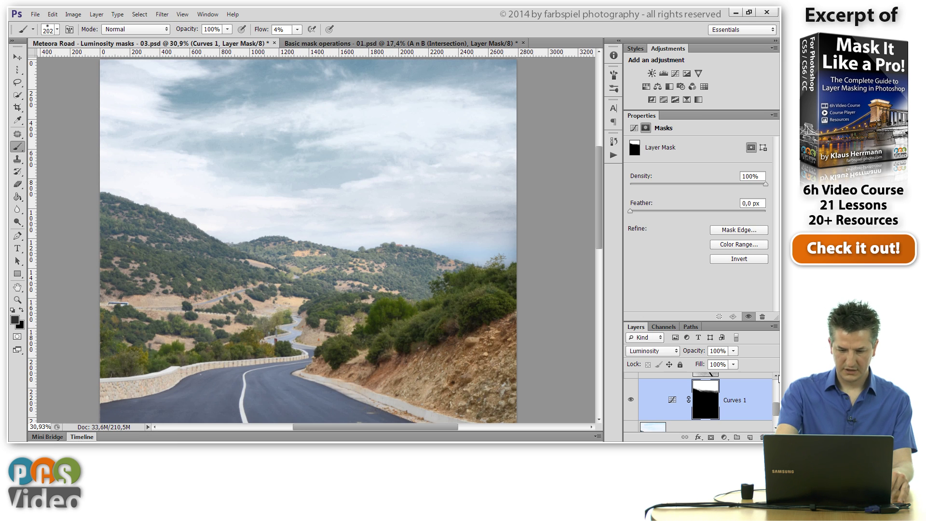
# Step: Revert the file, group Curves 1 into Group 2, and add a white group mask
pyautogui.press('Delete')
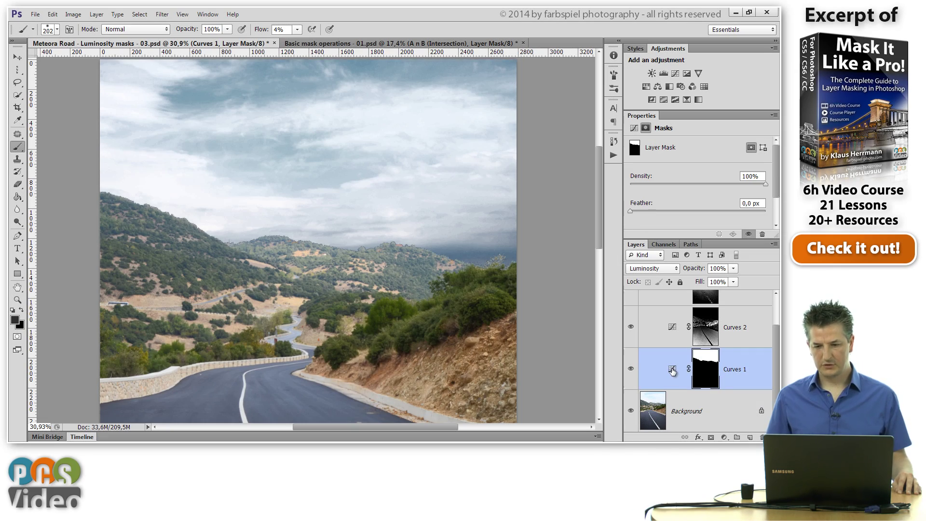
pyautogui.click(671, 369)
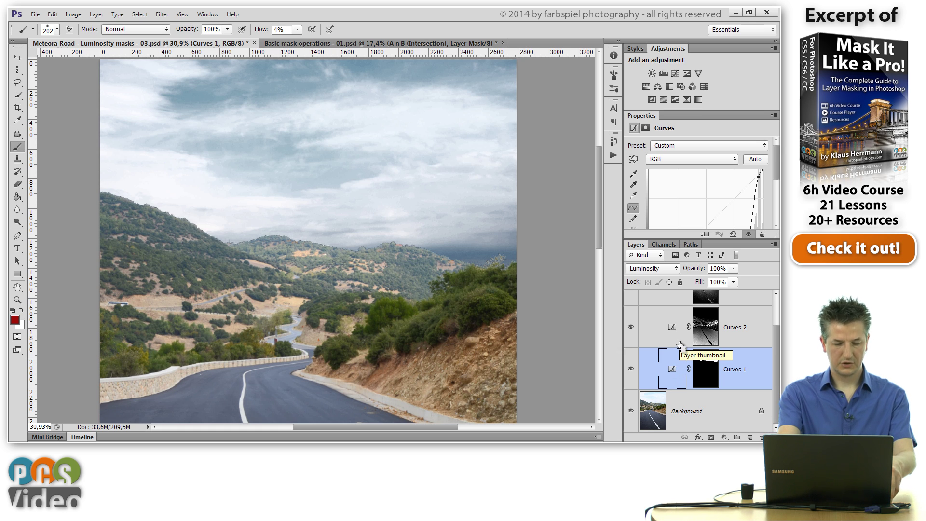
pyautogui.hotkey('ctrl', 'g')
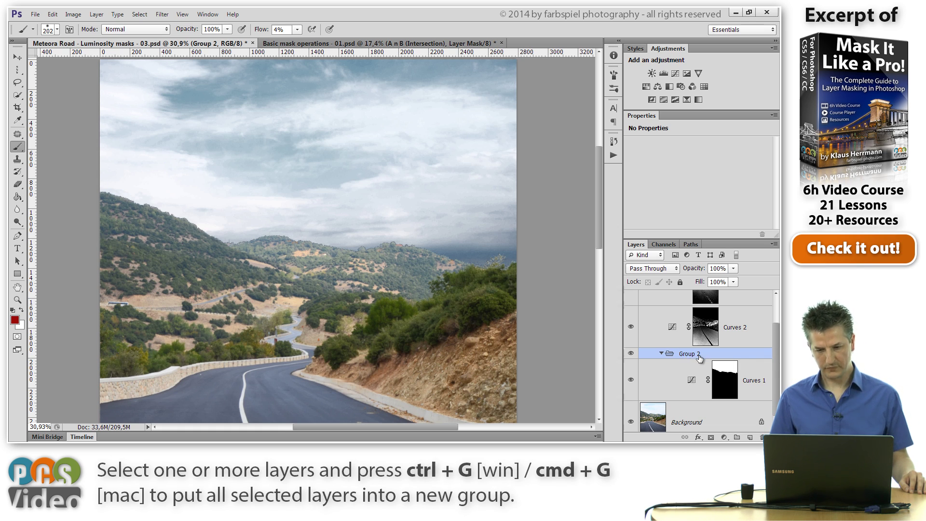
pyautogui.click(711, 438)
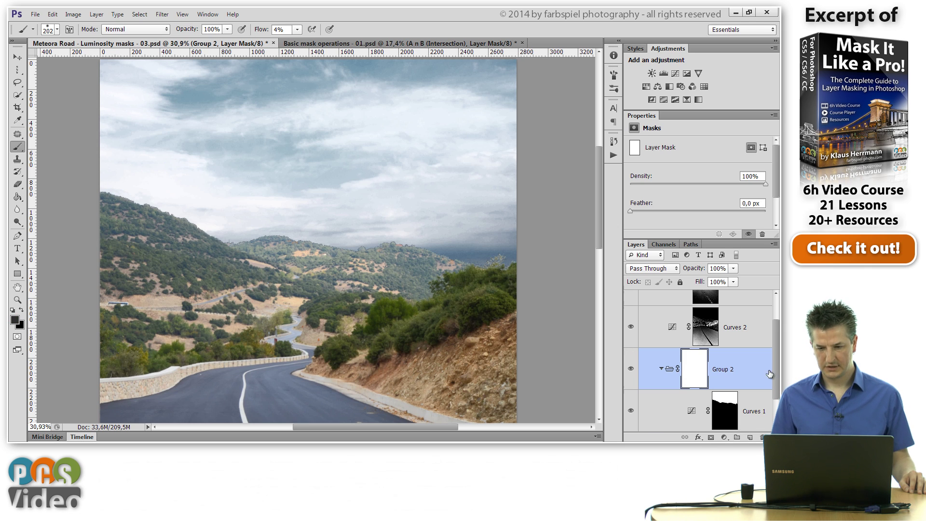
pyautogui.scroll(-2, 684, 361)
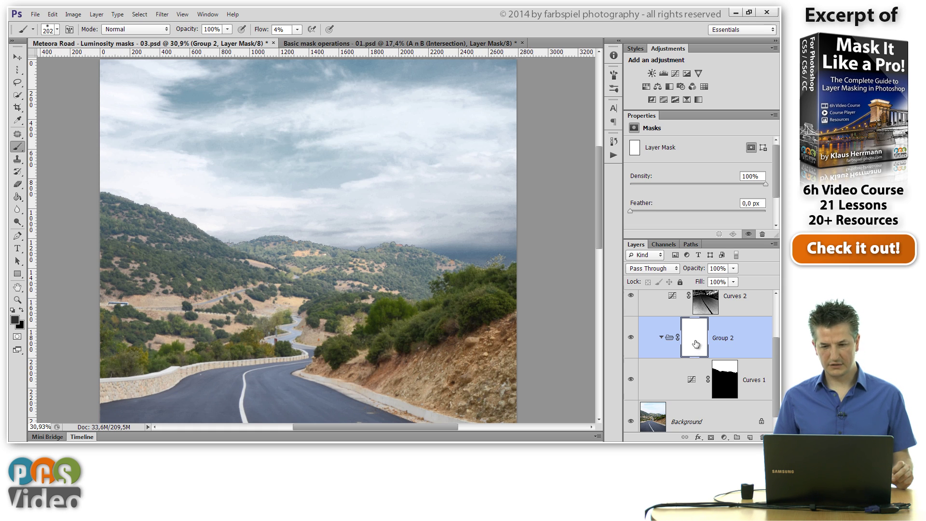
# Step: Select the linear Gradient Tool with default white/black colours and 100% opacity
pyautogui.click(17, 199)
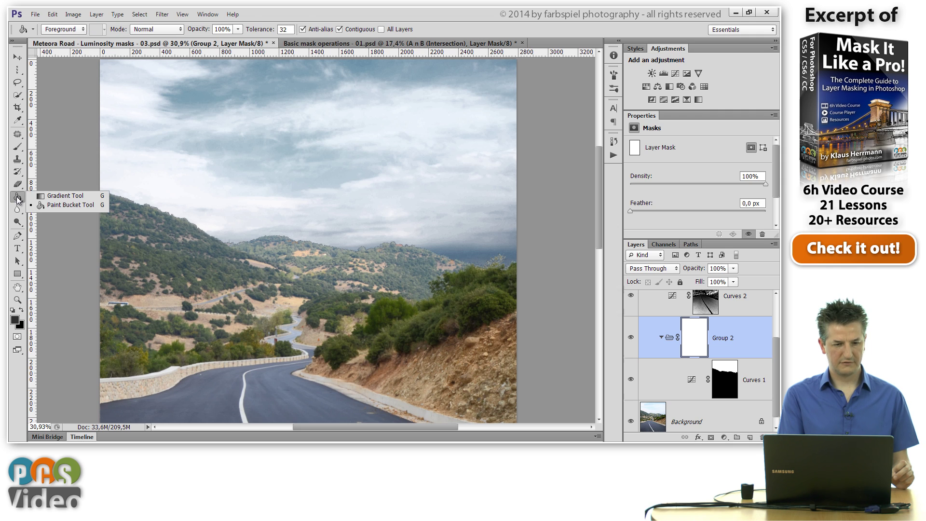
pyautogui.click(63, 195)
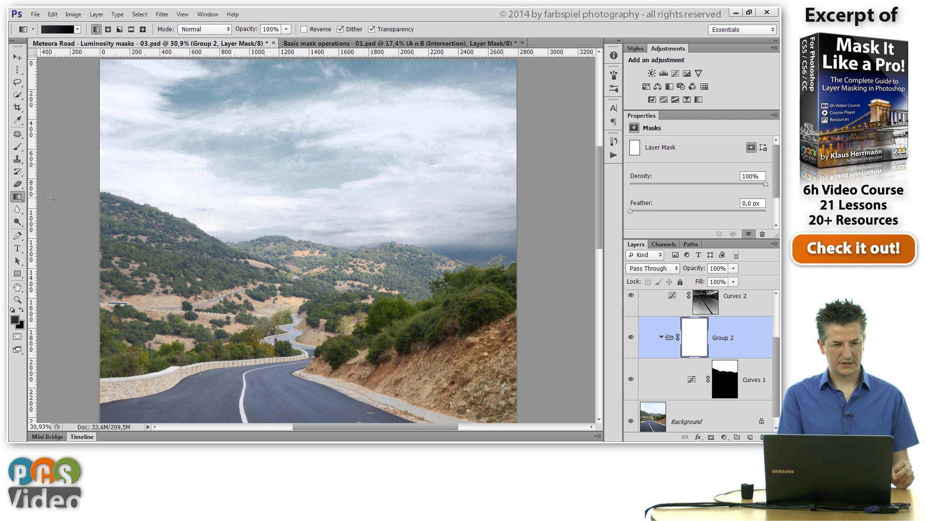
pyautogui.click(77, 29)
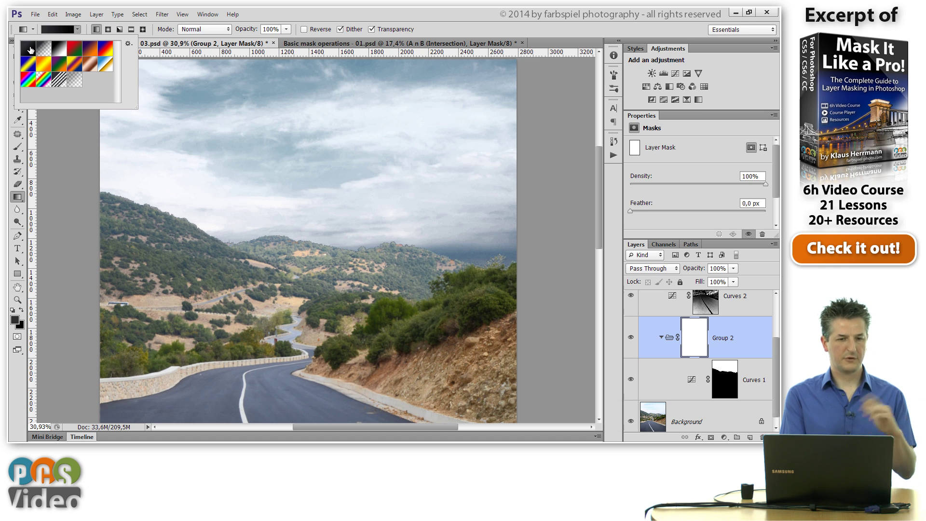
pyautogui.click(77, 30)
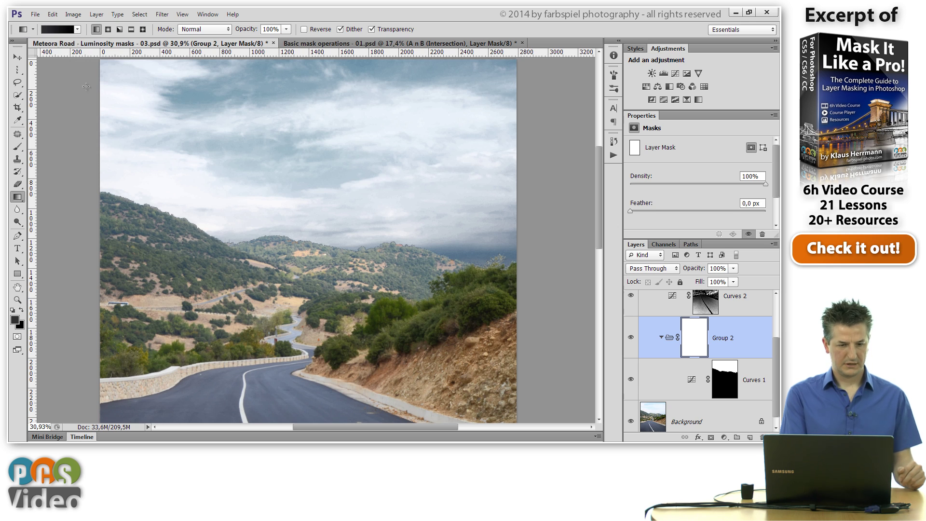
pyautogui.press('d')
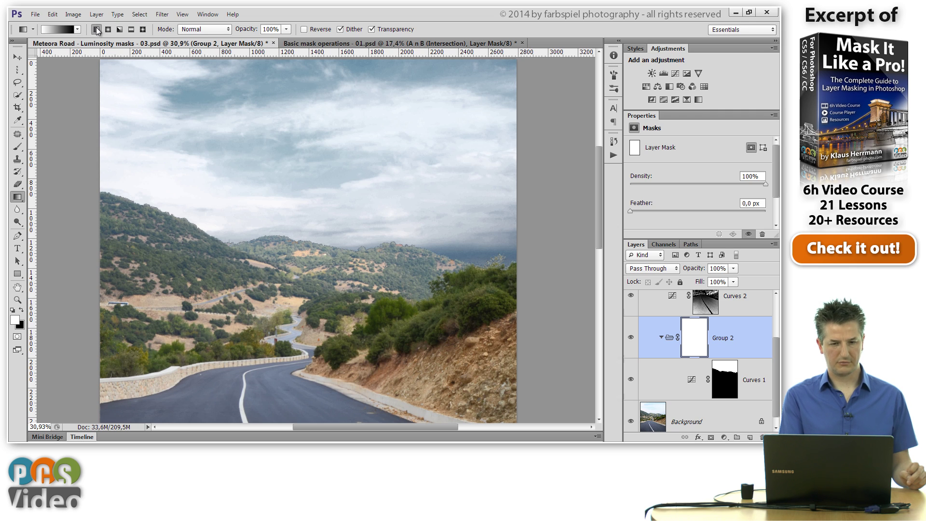
pyautogui.click(286, 29)
pyautogui.click(285, 29)
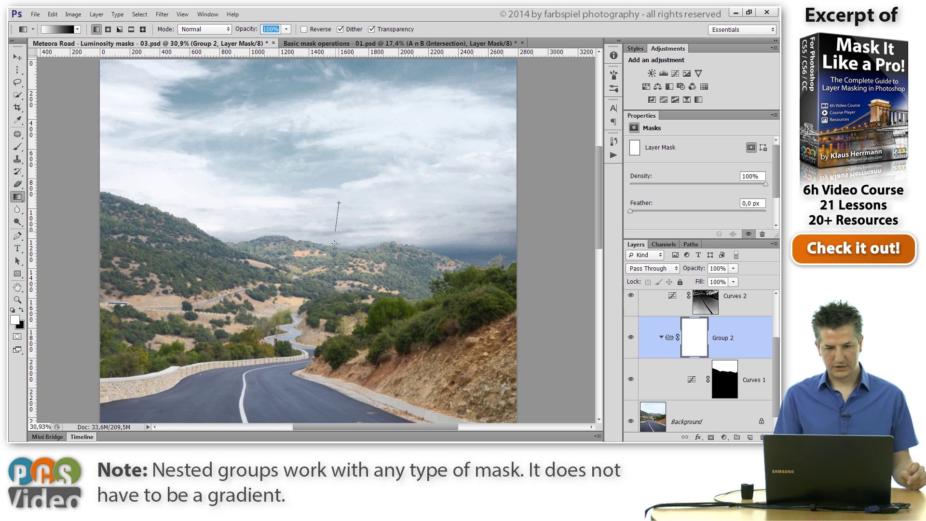
# Step: Draw a white-to-black gradient on Group 2's mask from mid-sky toward the hills, then check it
pyautogui.moveTo(329, 263); pyautogui.dragTo(325, 275)
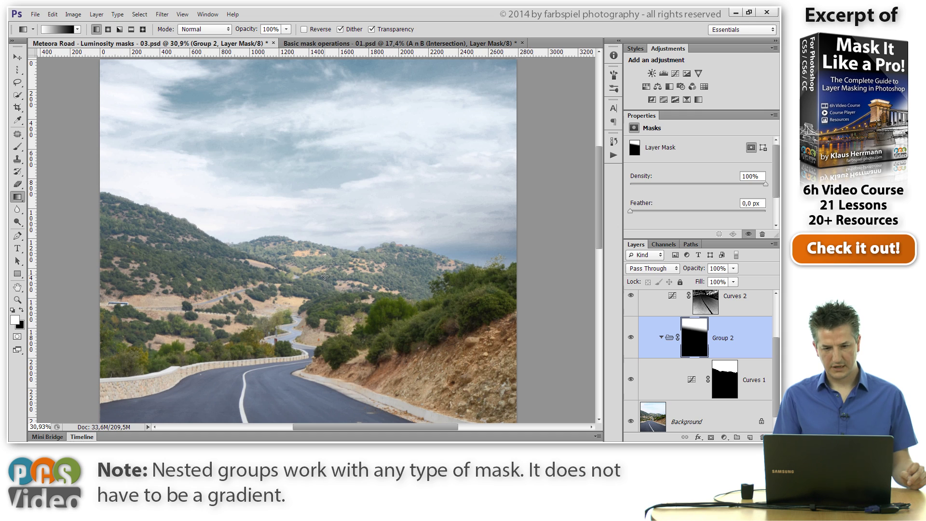
pyautogui.keyDown('alt'); pyautogui.click(695, 341); pyautogui.keyUp('alt')
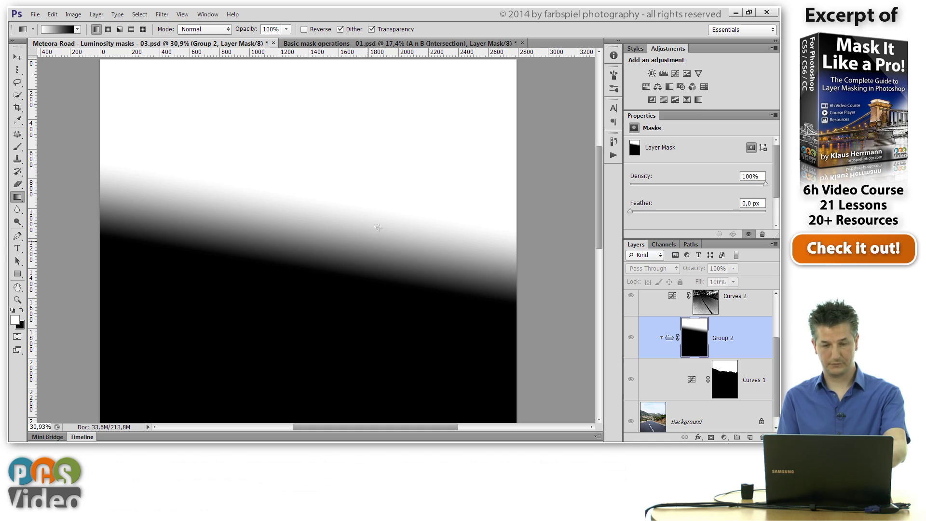
pyautogui.keyDown('alt'); pyautogui.click(691, 335); pyautogui.keyUp('alt')
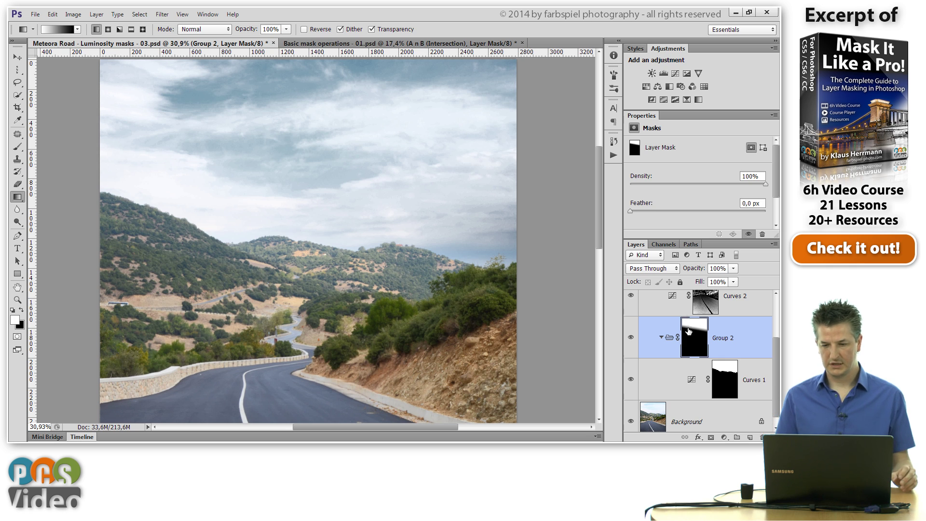
pyautogui.click(727, 384)
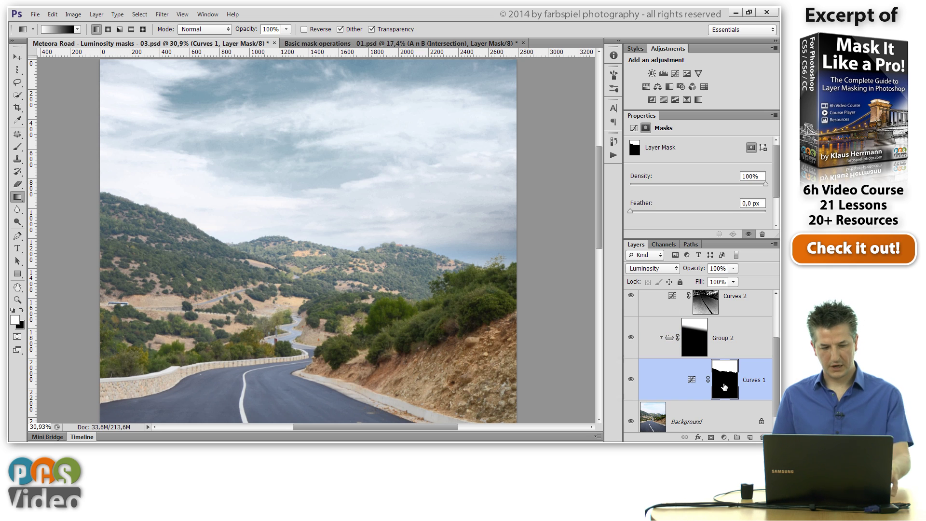
pyautogui.keyDown('alt'); pyautogui.click(725, 388); pyautogui.keyUp('alt')
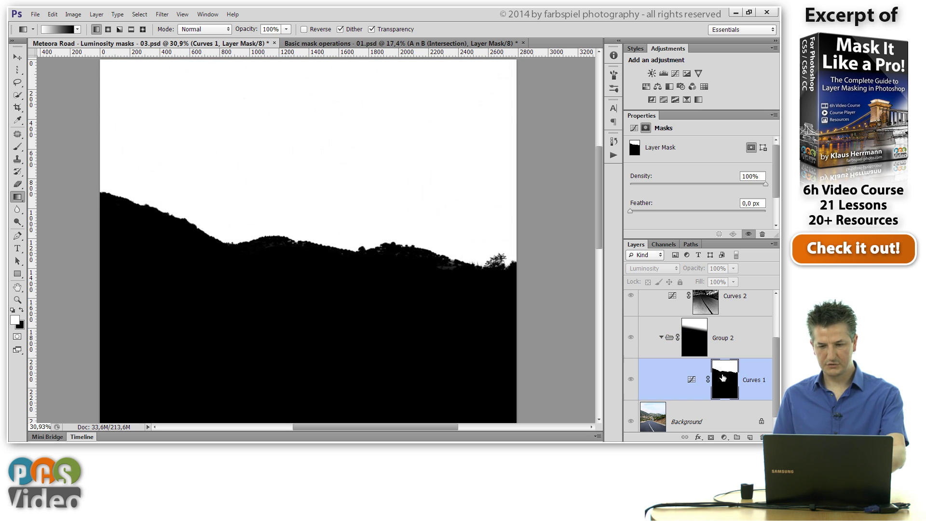
pyautogui.keyDown('alt'); pyautogui.click(693, 345); pyautogui.keyUp('alt')
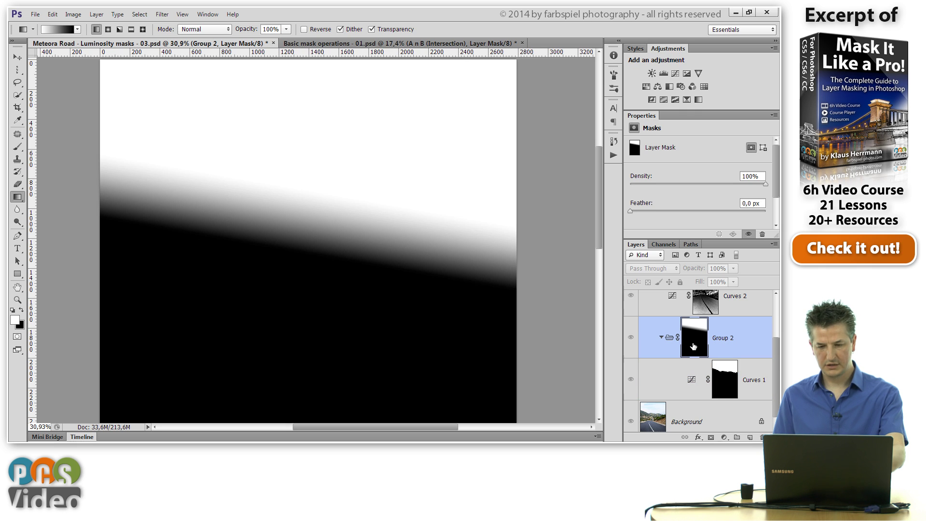
pyautogui.hotkey('alt', 'BackSpace')
pyautogui.press('alt')
pyautogui.keyDown('alt'); pyautogui.click(693, 349); pyautogui.keyUp('alt')
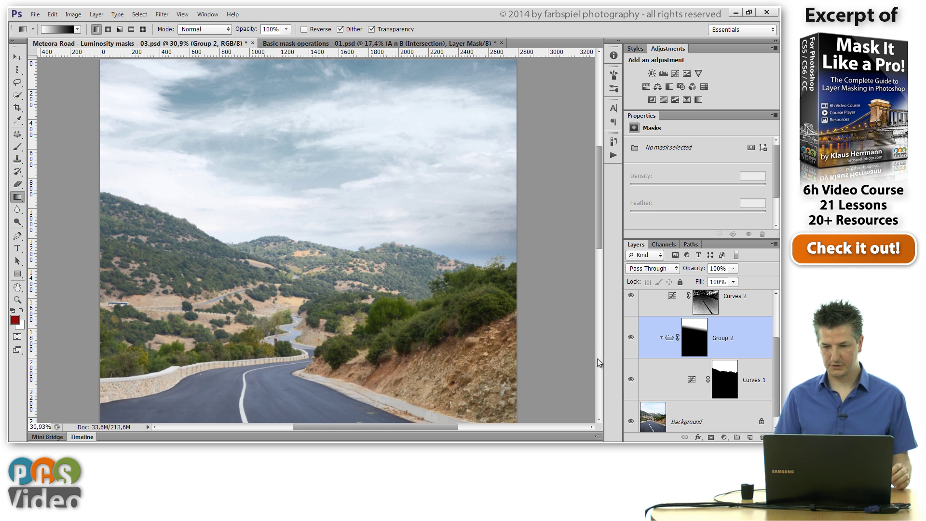
# Step: Wrap Curves 1 in Group 3, then wrap Group 3 in Group 4
pyautogui.click(692, 379)
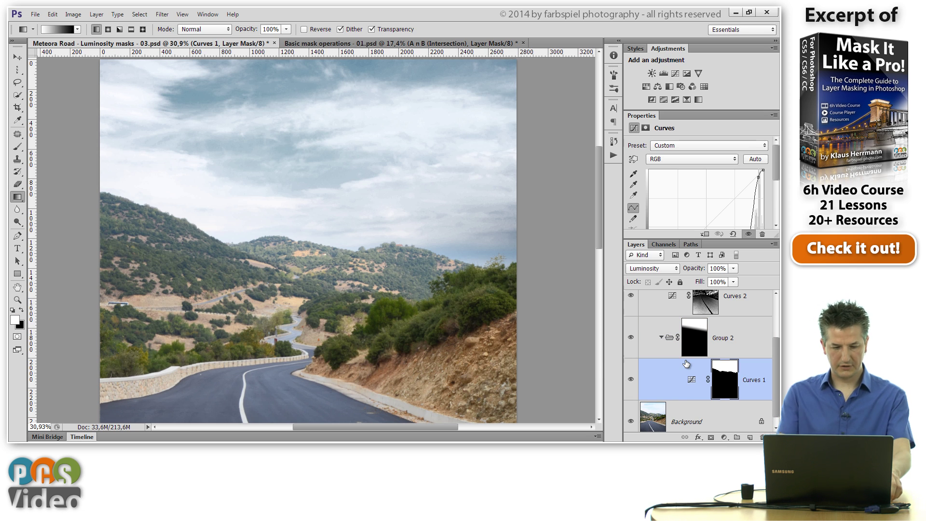
pyautogui.hotkey('ctrl', 'g')
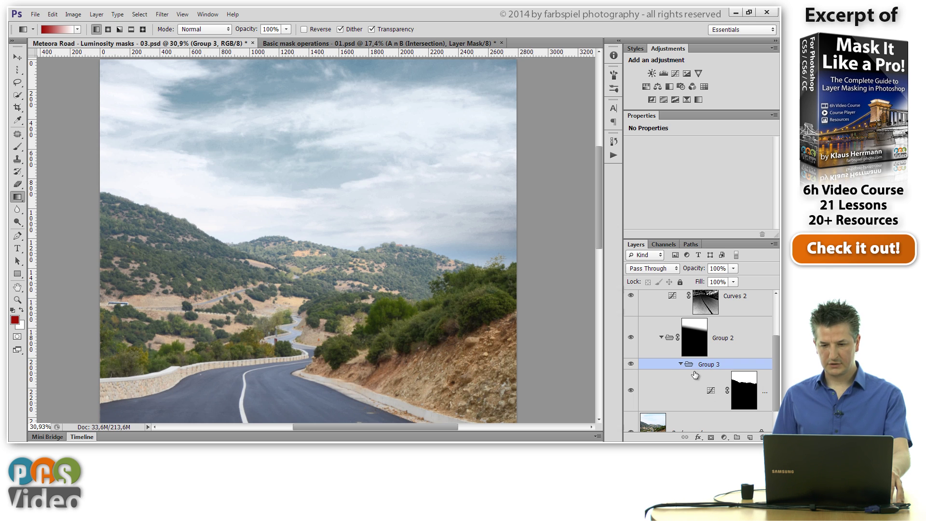
pyautogui.hotkey('ctrl', 'g')
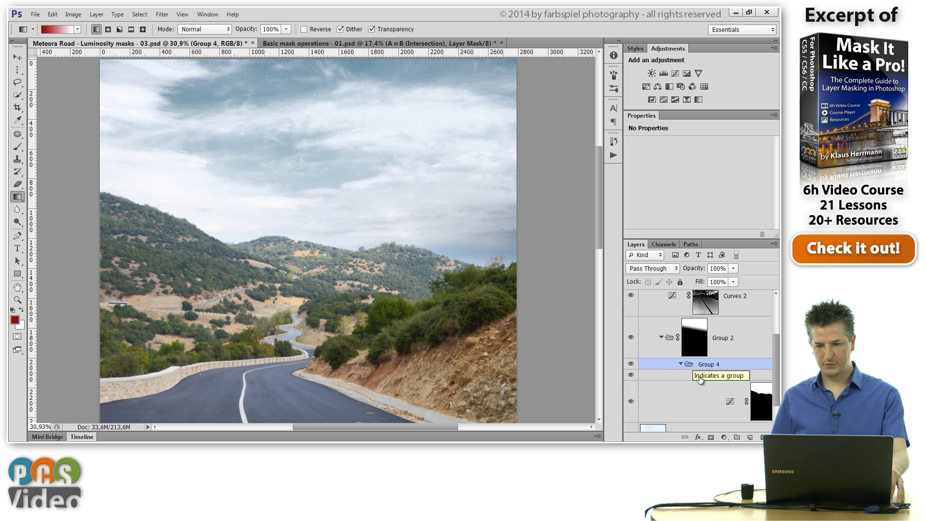